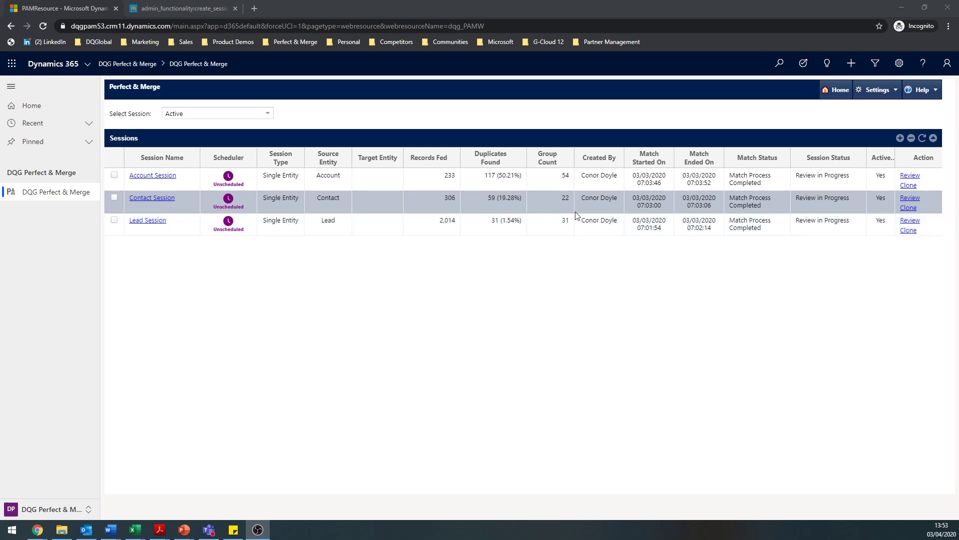
Create a new session named Demo with the Single Entity type and Account as its entity
left_click(900, 138)
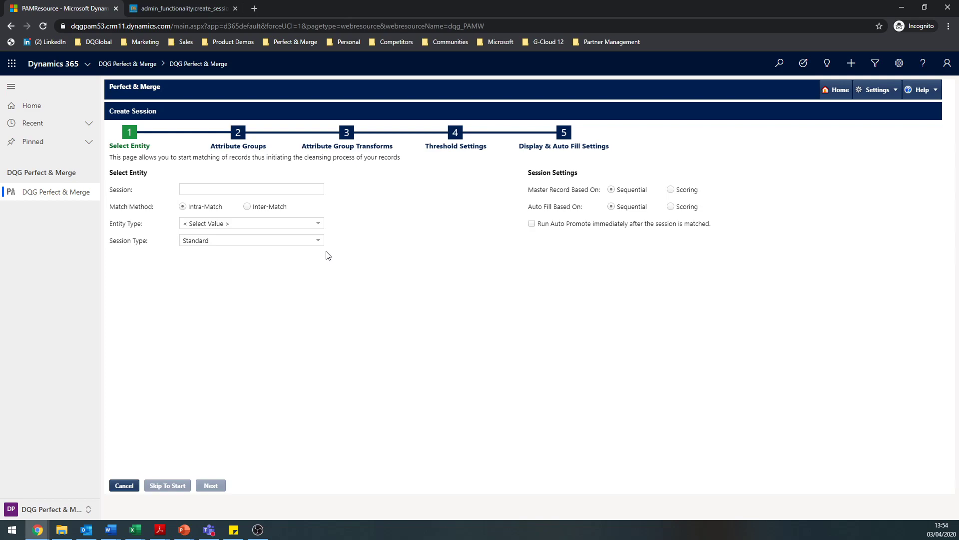
left_click(296, 190)
type("Demo")
left_click(320, 226)
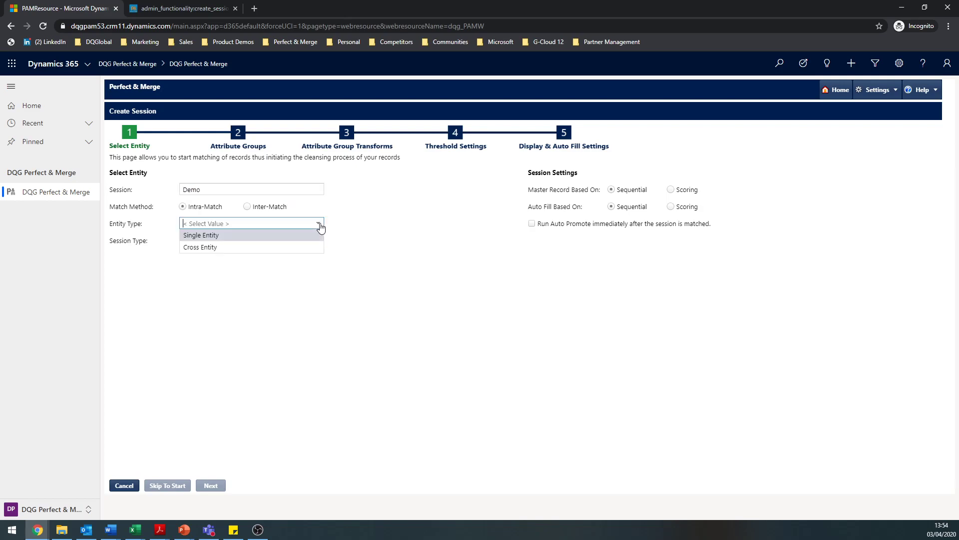
left_click(287, 237)
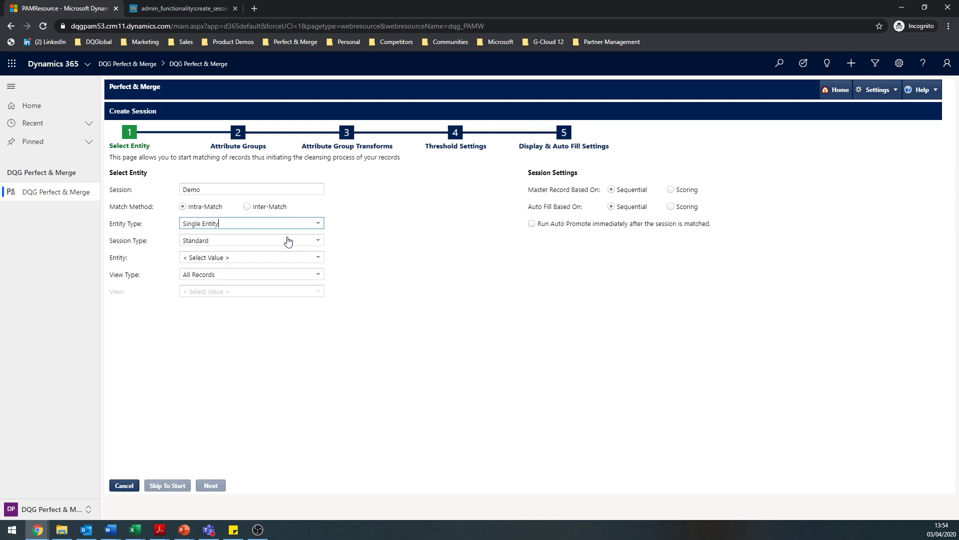
left_click(317, 258)
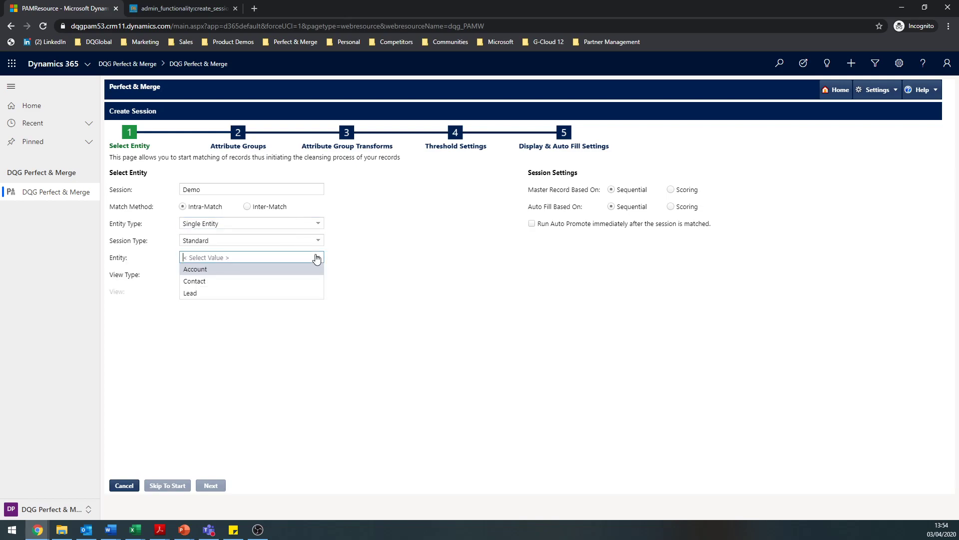
left_click(245, 270)
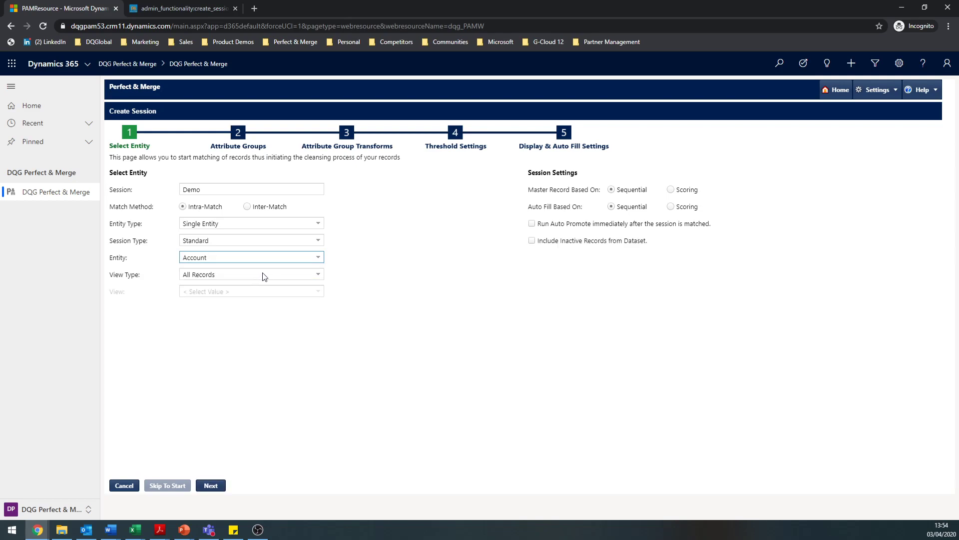
Keep All Records as the view type and proceed to the attribute groups without running Auto Promote after matching
left_click(318, 282)
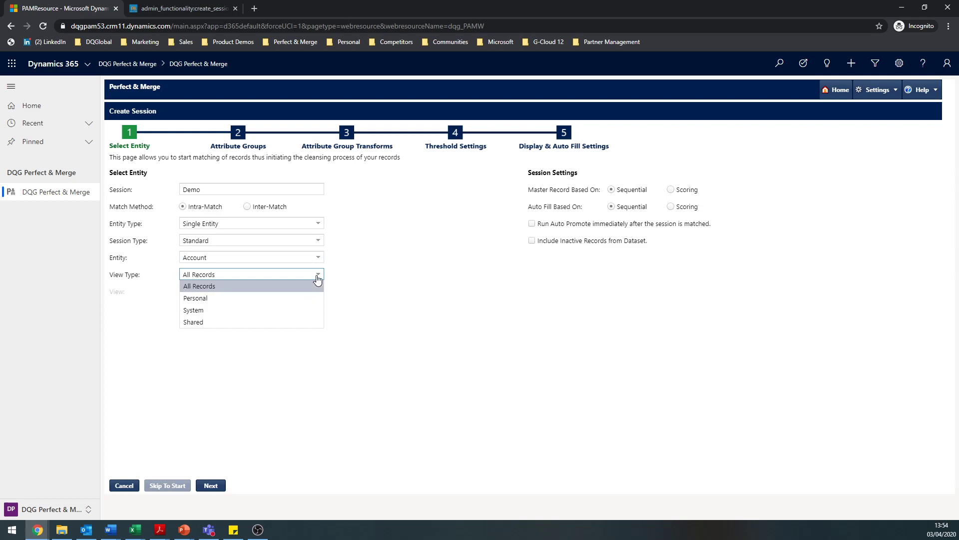
left_click(317, 275)
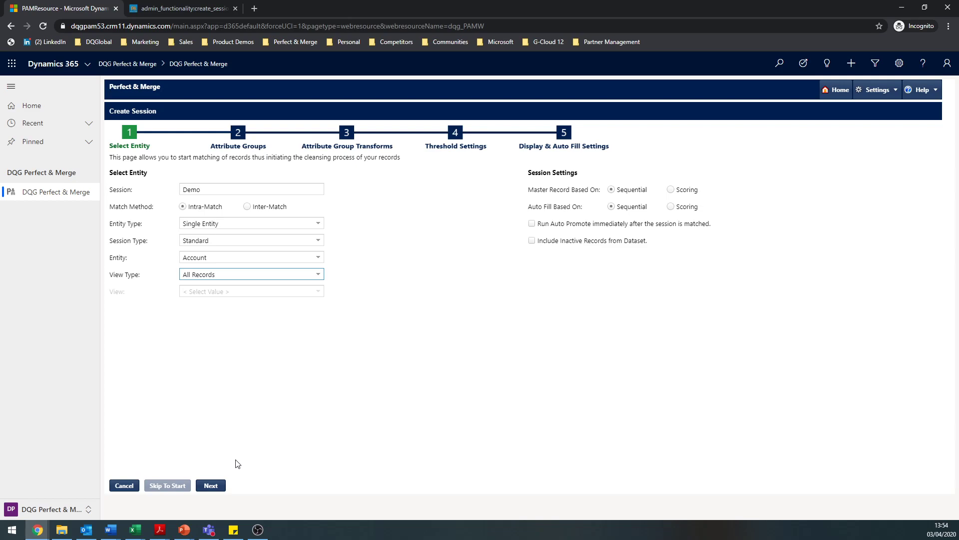
left_click(211, 485)
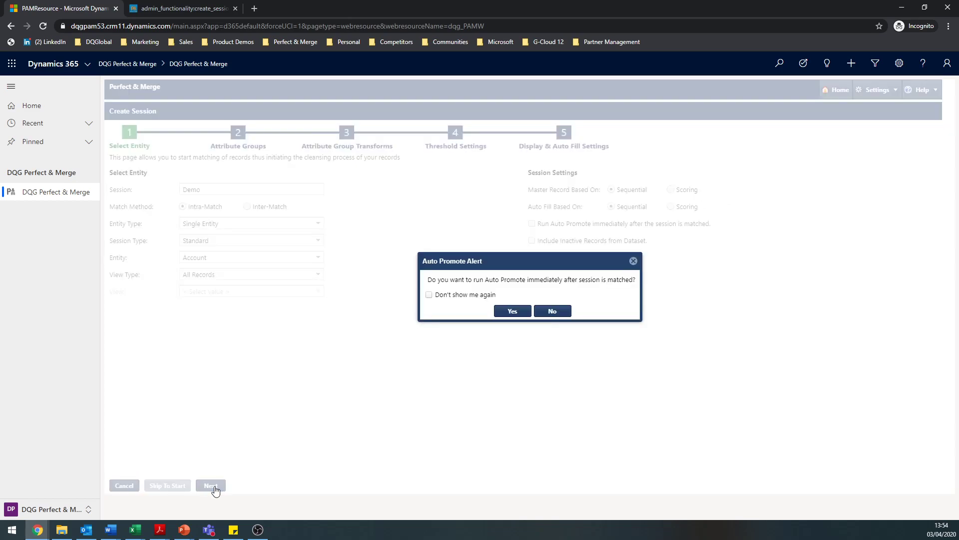
left_click(543, 311)
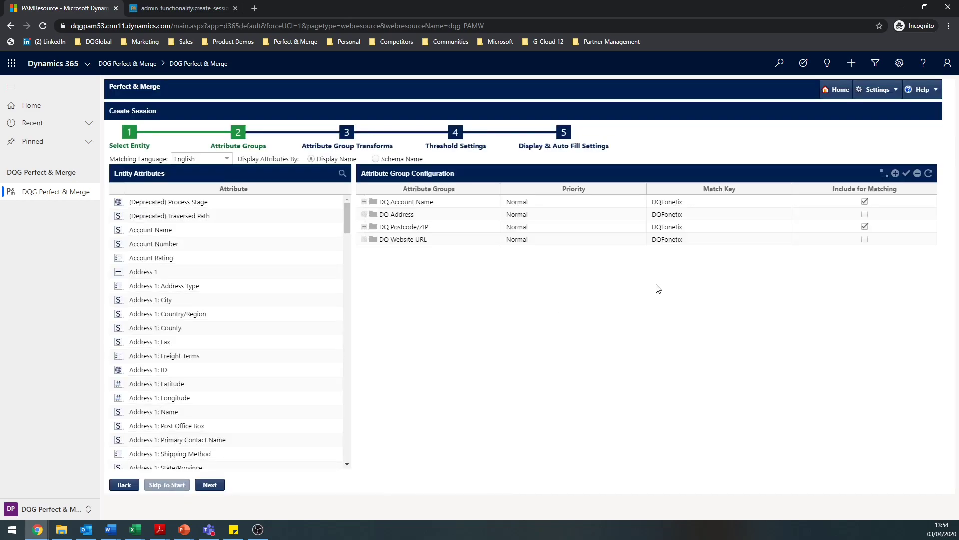
Expand the attribute groups, include DQ Address for matching, and add a new match group named Email
left_click(883, 174)
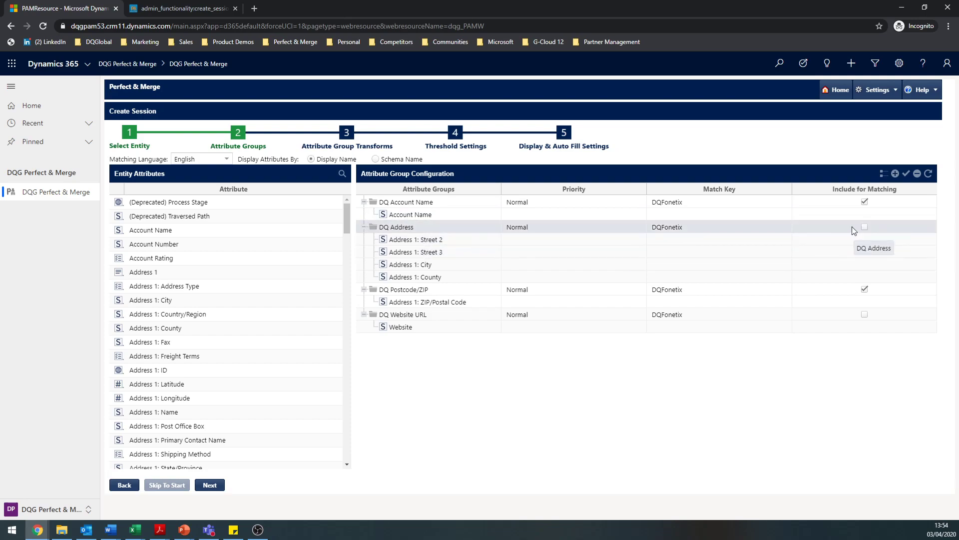
left_click(865, 228)
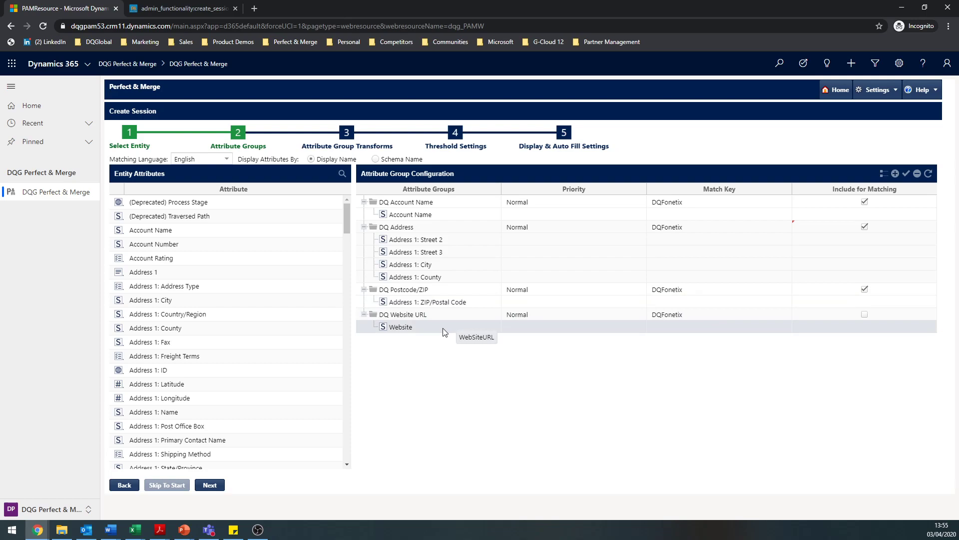
left_click(896, 174)
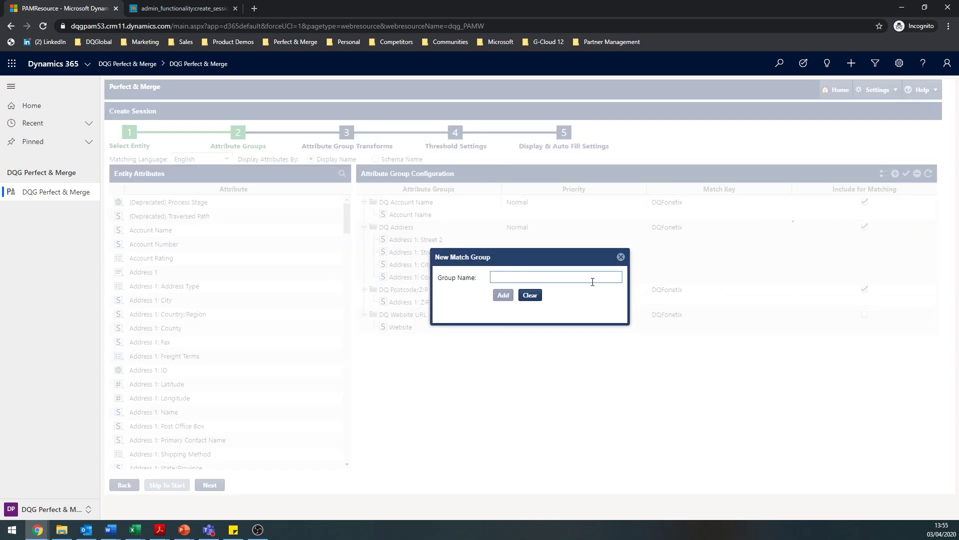
key("ctrl+k")
type("mai")
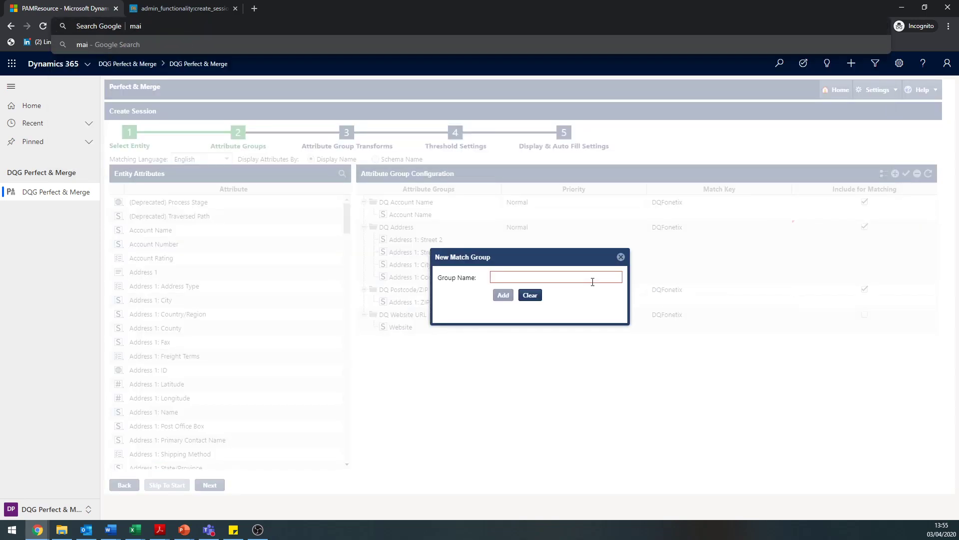
left_click(593, 282)
type("Email")
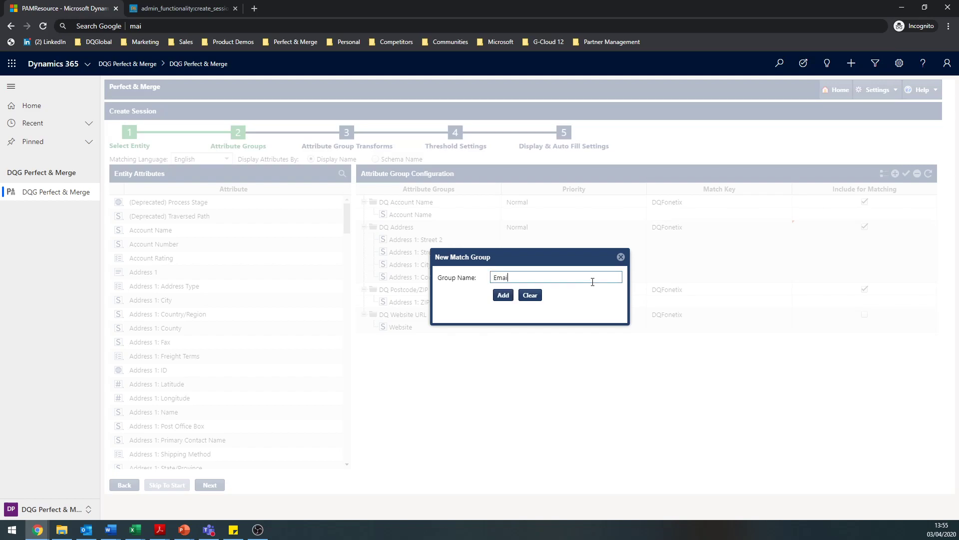
left_click(502, 295)
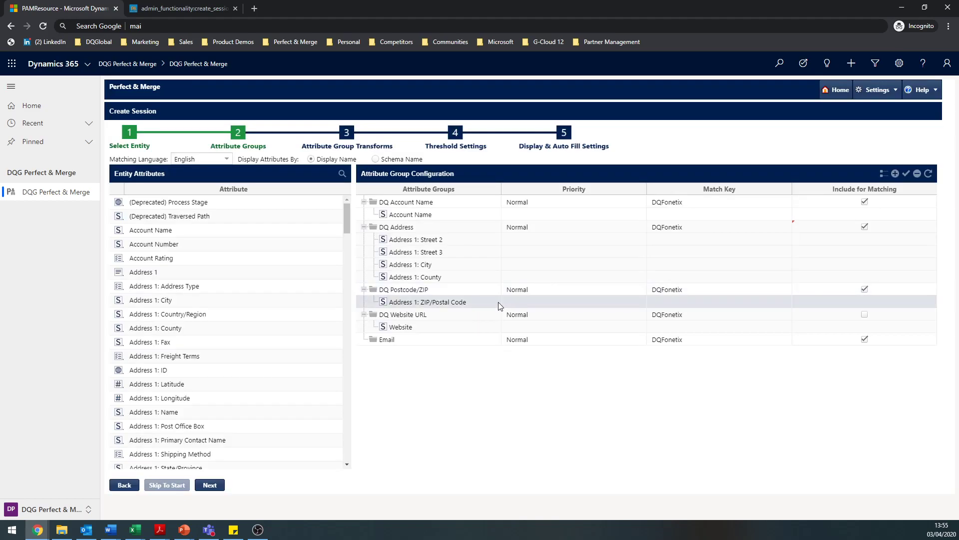
Search the entity attributes for Email and add the Email attribute to the Email group, keeping attributes shown by display name
left_click(342, 174)
left_click(303, 191)
type("Email")
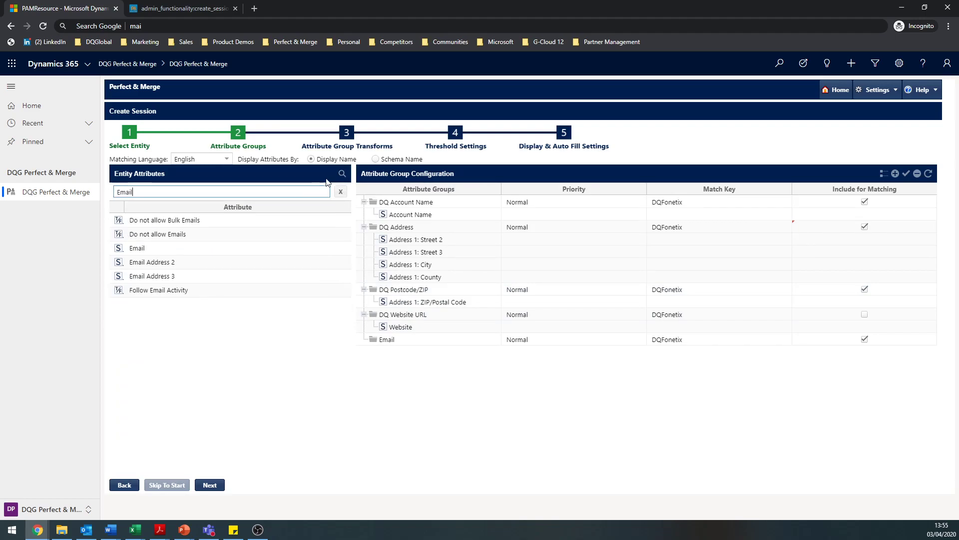
left_click(379, 158)
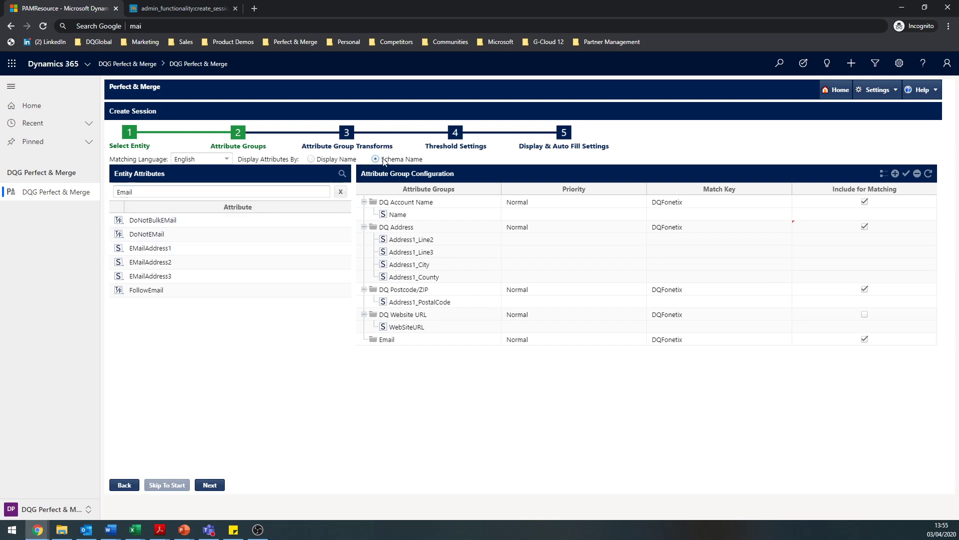
left_click(312, 160)
left_click_drag(135, 247, 389, 341)
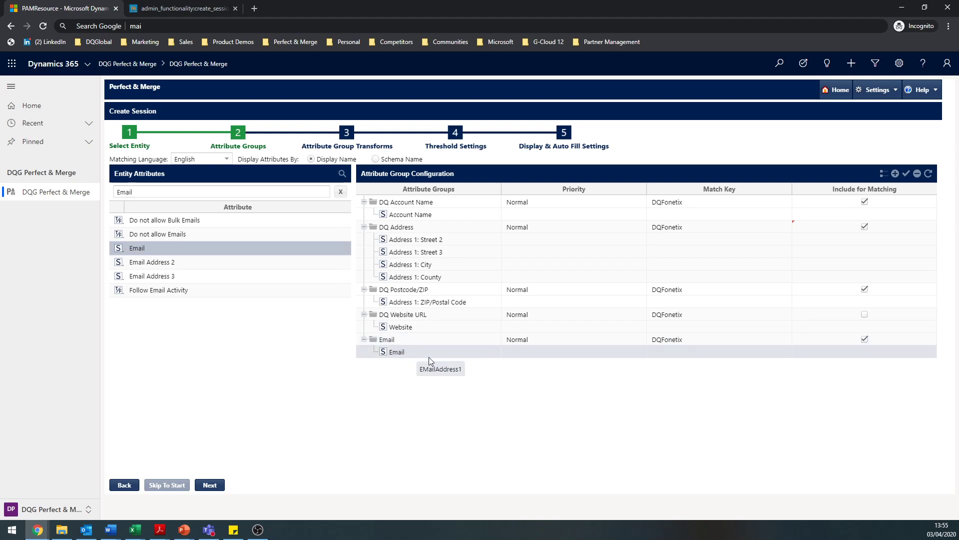
Set the Email group's match key to No Matchkey and its priority to Exact
left_click(674, 340)
left_click(785, 339)
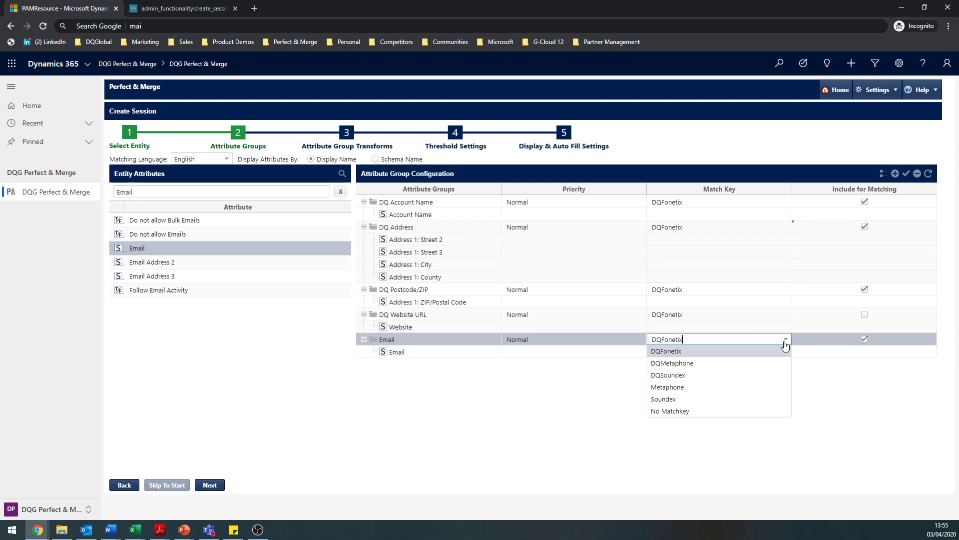
left_click(720, 418)
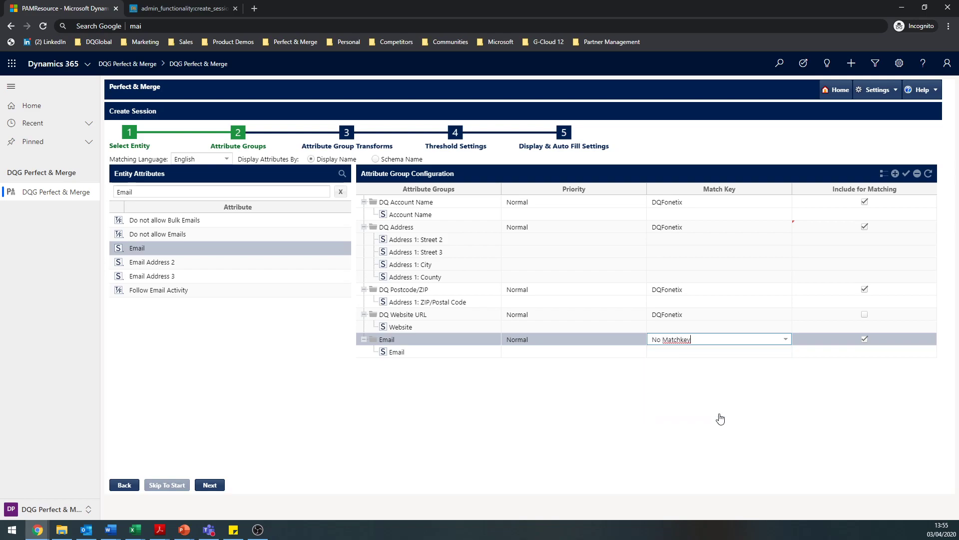
left_click(641, 339)
left_click(641, 340)
left_click(614, 354)
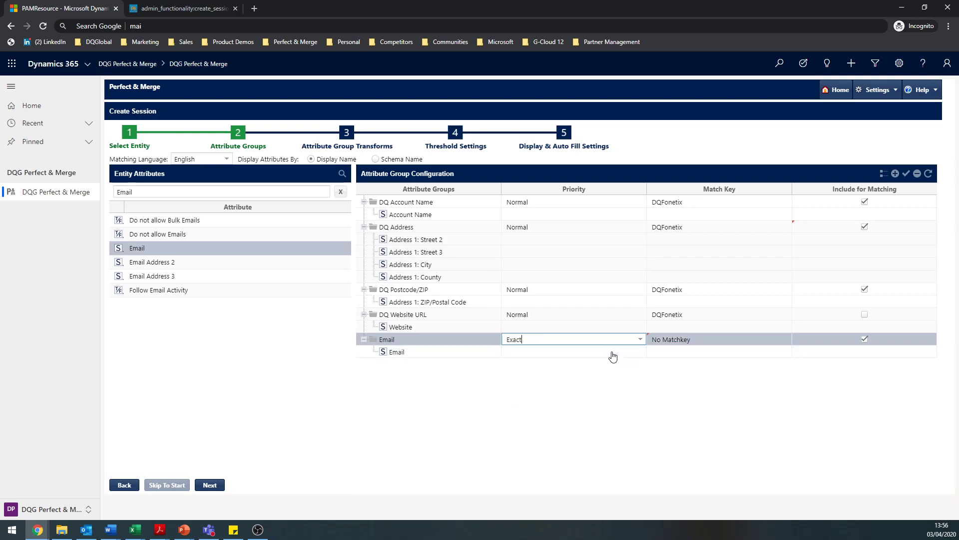
left_click(592, 403)
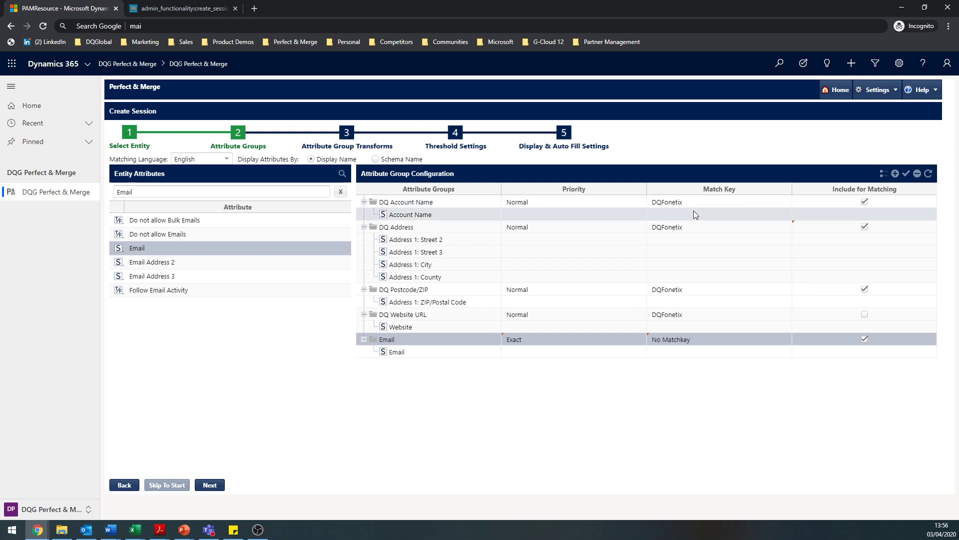
Proceed to the attribute group transforms and set DQ Account Name's Transform Word rule to Exclude with the Business category
left_click(217, 485)
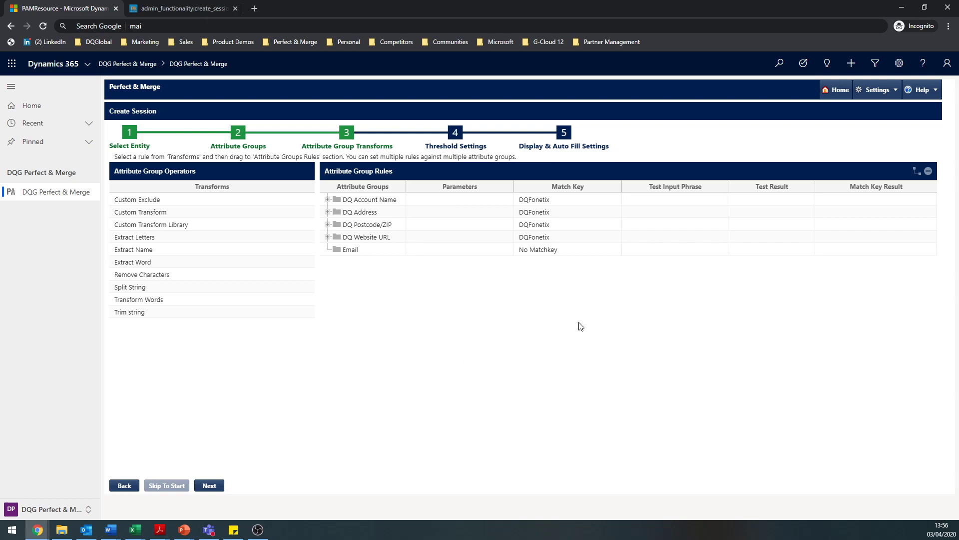
left_click(917, 173)
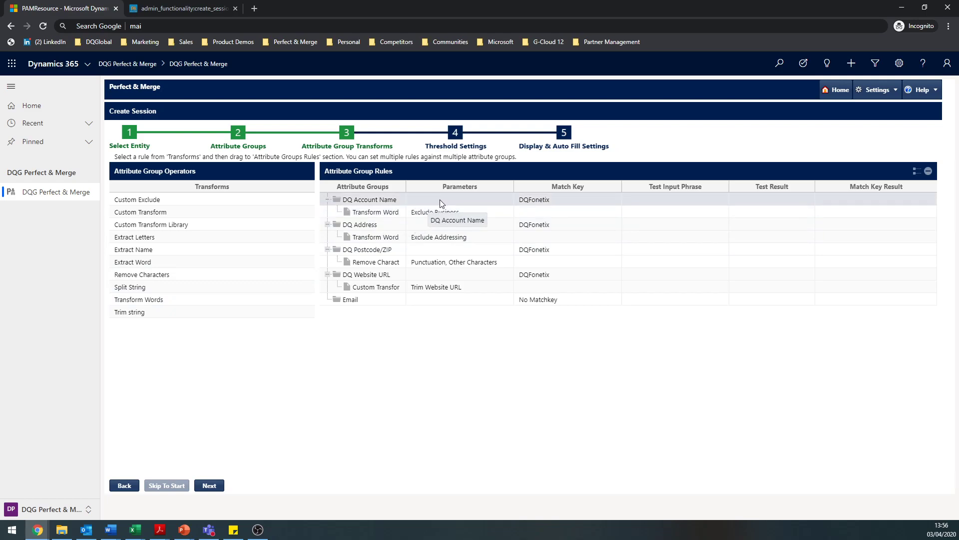
left_click(463, 213)
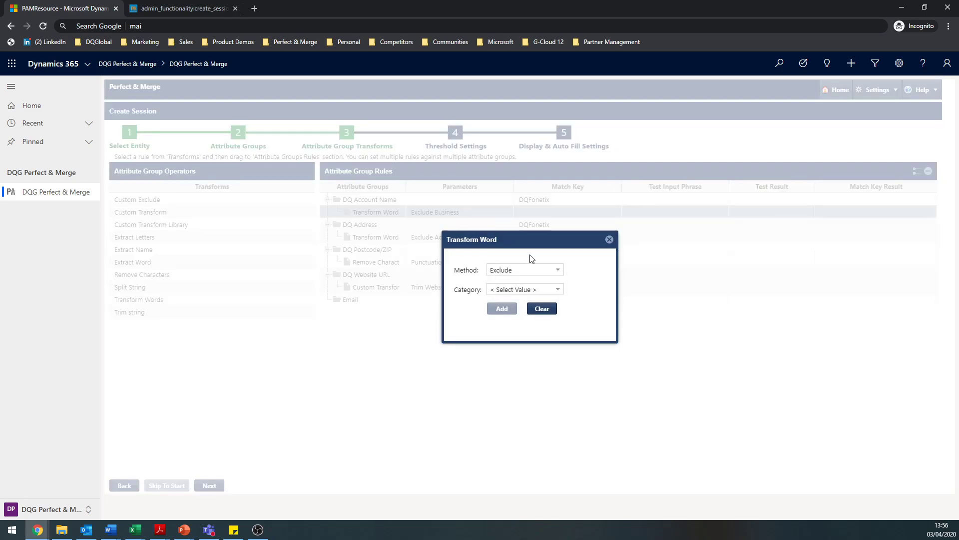
left_click(557, 270)
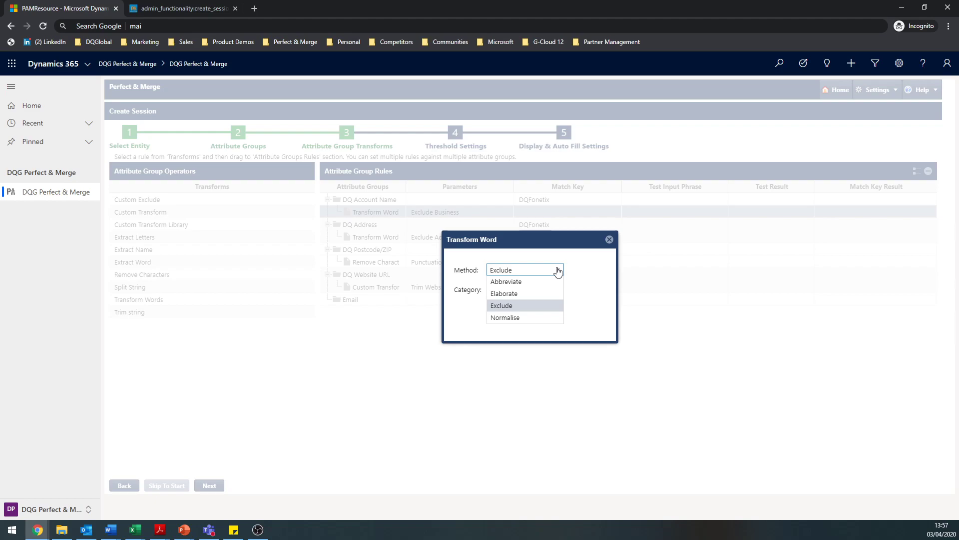
left_click(526, 306)
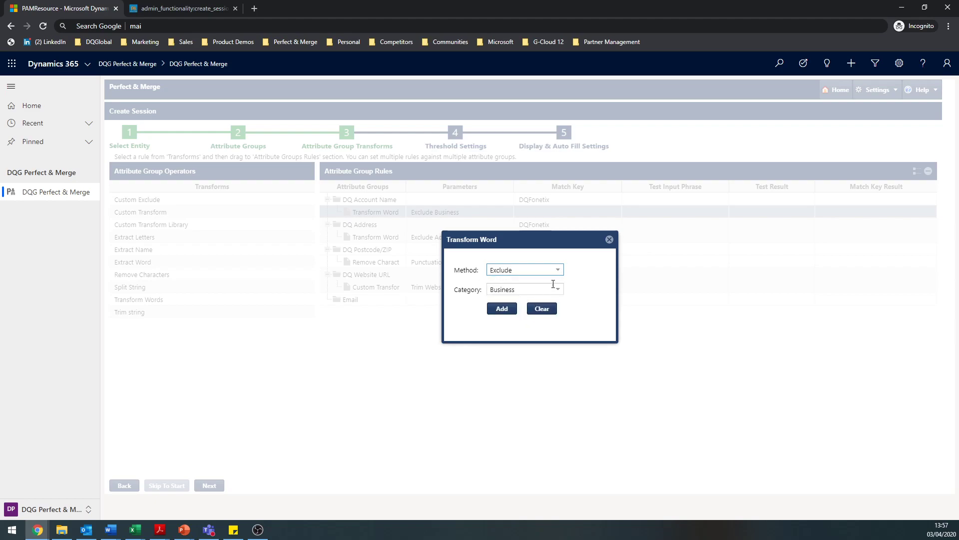
left_click(558, 289)
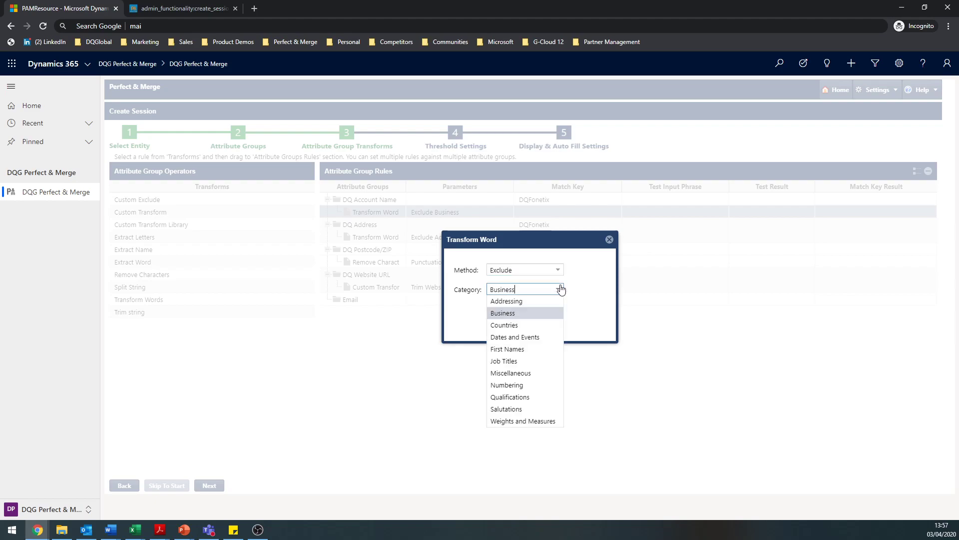
left_click(528, 314)
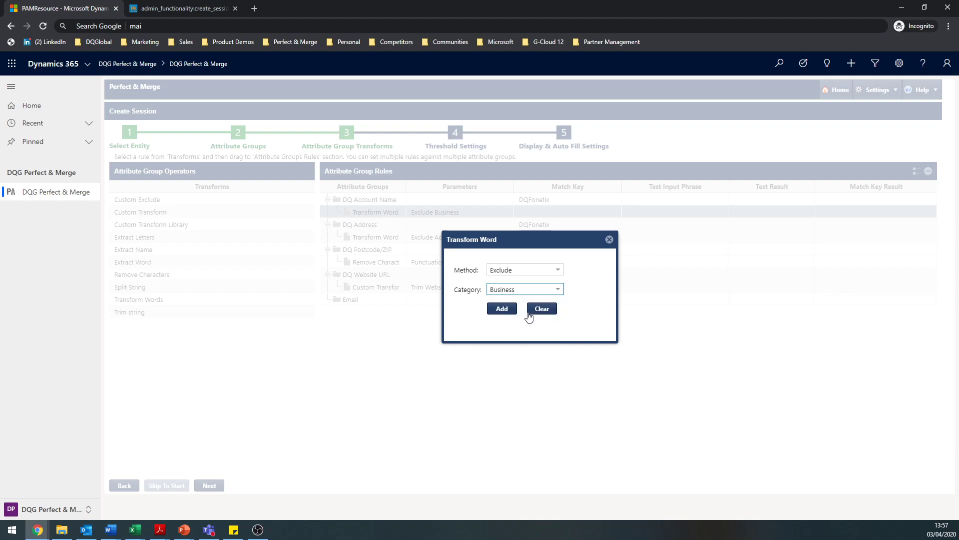
left_click(503, 310)
Test the DQ Account Name rule with the input phrase "Dq Global ltd"
left_click(637, 199)
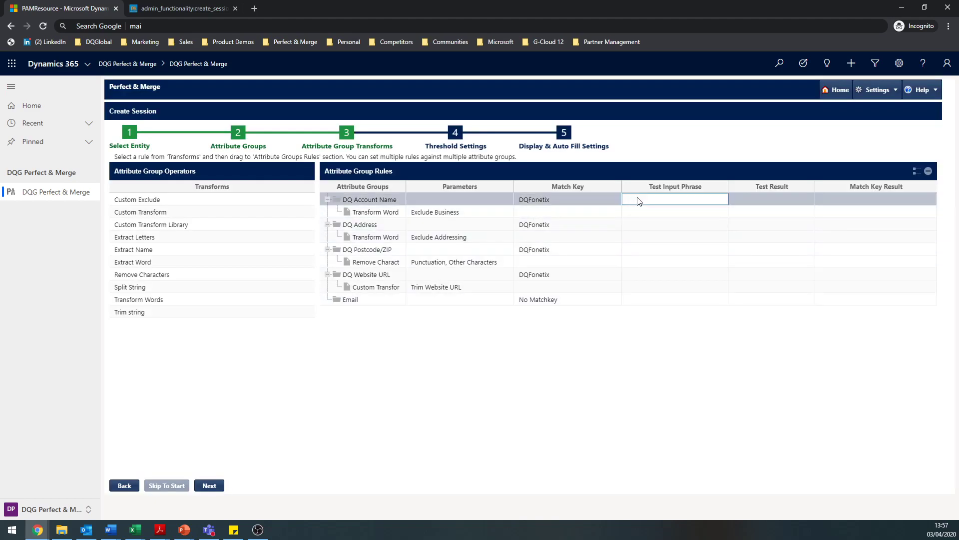
type("Dq Global ltd")
key("Return")
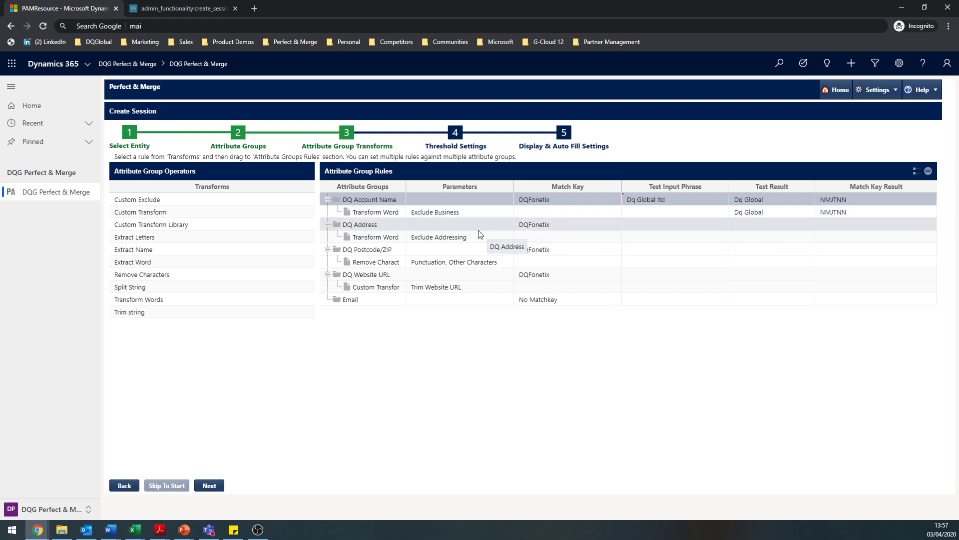
Change the DQ Account Name group's Transform Word rule to Normalise with the Business category
double_click(444, 213)
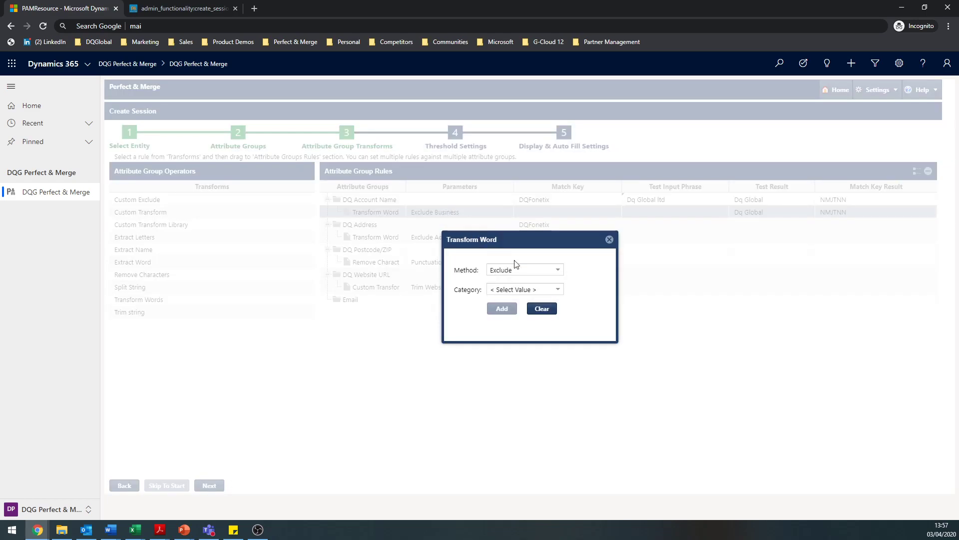
left_click(556, 271)
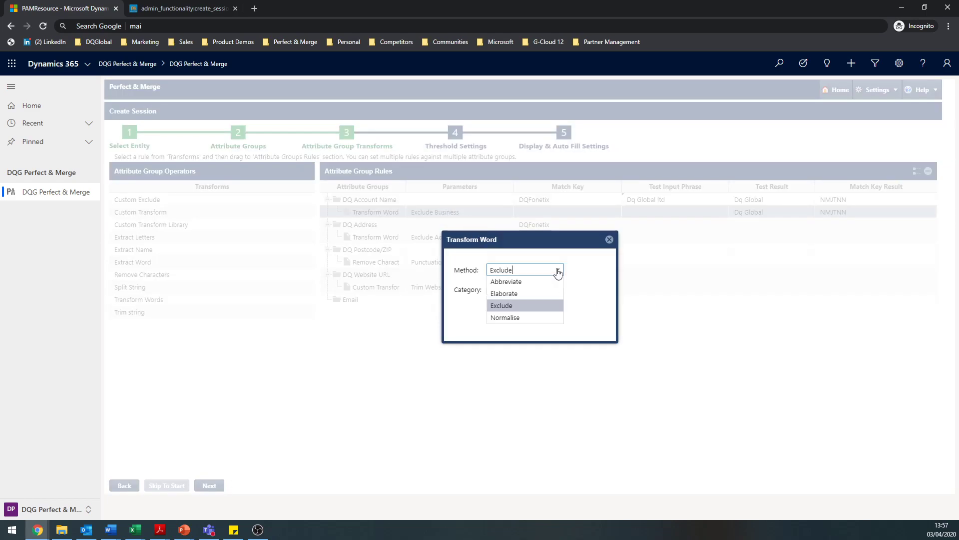
left_click(526, 315)
left_click(503, 309)
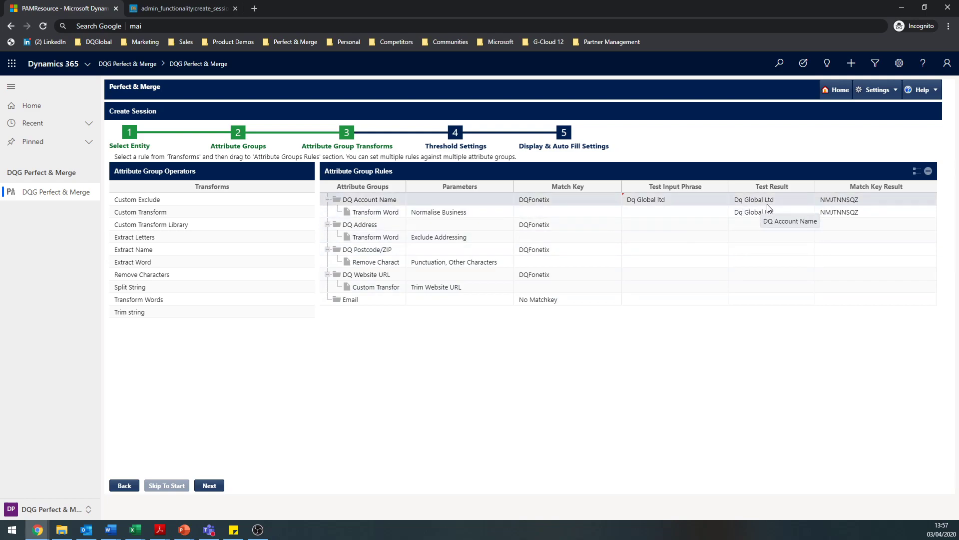
Test the DQ Account Name rule with the input phrase "Dq Global limited"
left_click(701, 203)
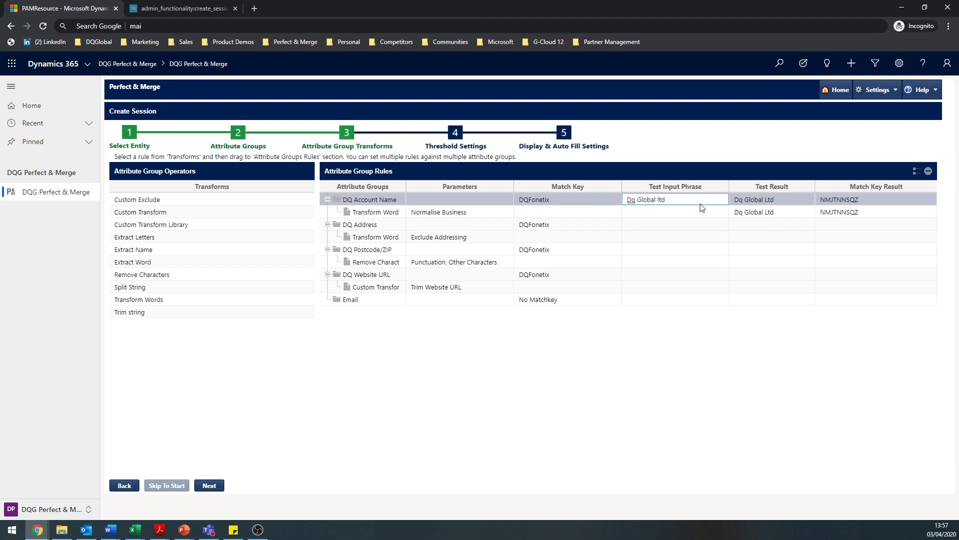
type("imited")
key("Return")
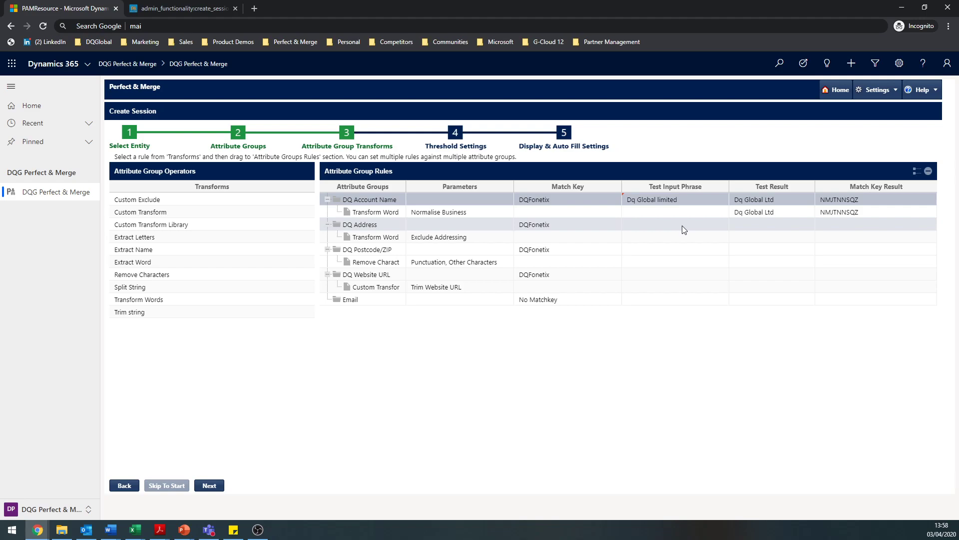
Proceed to the threshold settings, lower the percentage threshold for reviewing records, and continue to the Display & Auto Fill Settings
left_click(209, 486)
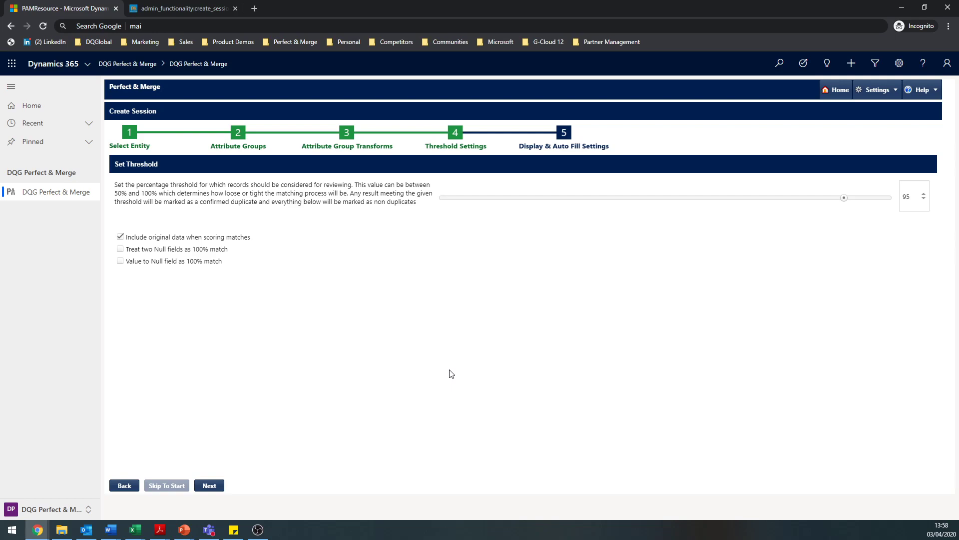
left_click_drag(844, 198, 893, 200)
left_click_drag(889, 198, 714, 214)
left_click(212, 485)
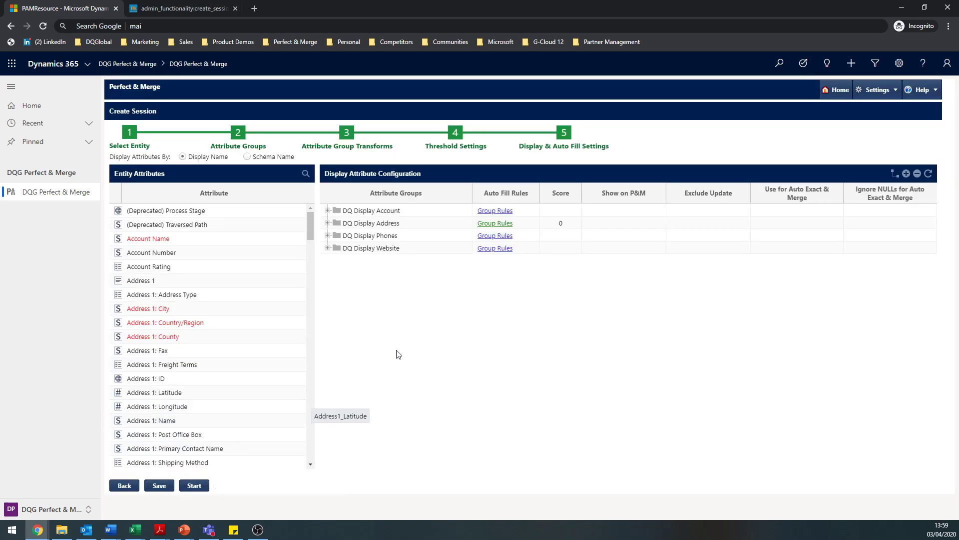
Expand all display attribute groups and add a new group named Date
left_click(894, 175)
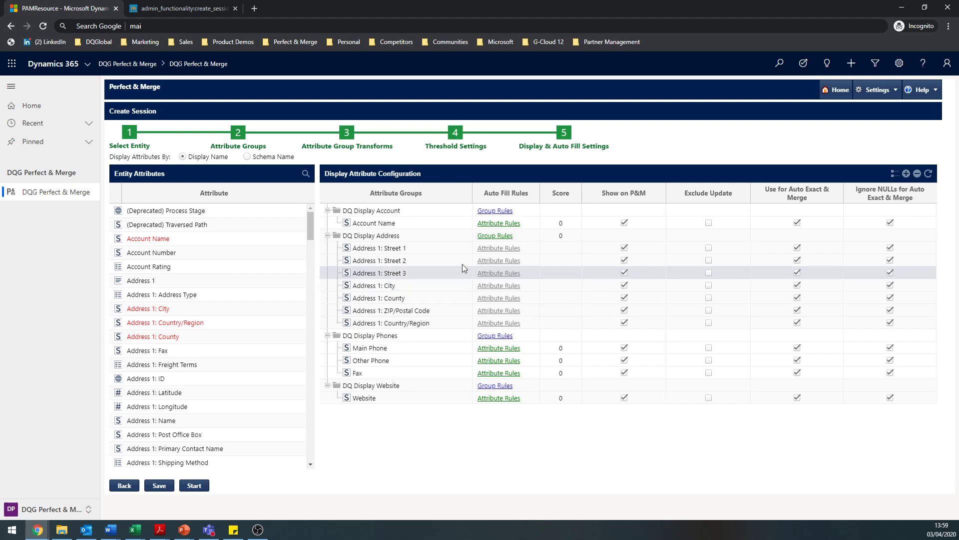
left_click(907, 173)
type("Date")
left_click(503, 299)
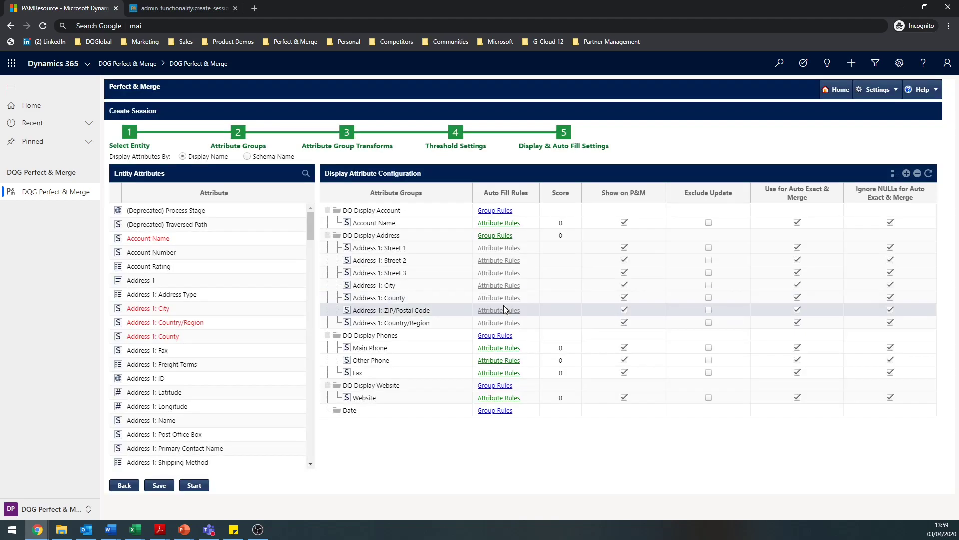
Find the Created On attribute by searching for "create" and add it to the Date display group
left_click(306, 174)
left_click(243, 194)
type("c")
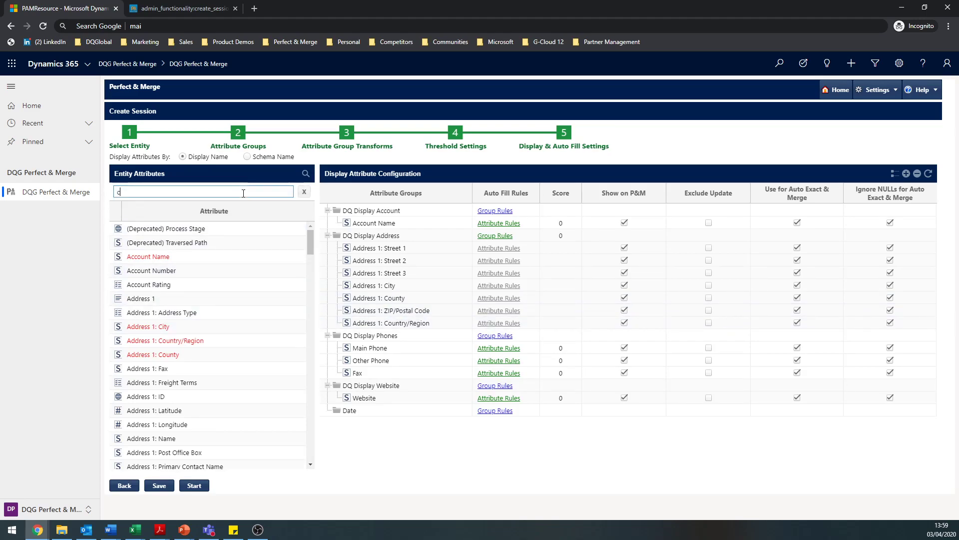
type("reate")
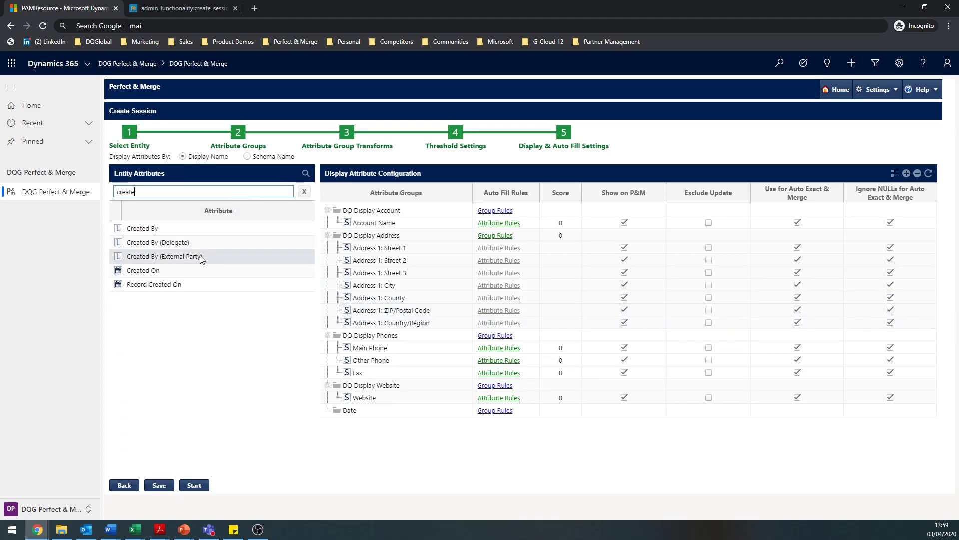
left_click_drag(184, 270, 353, 417)
Find the Modified On attribute by searching for "mod", add it to the Date display group, and start the session
double_click(227, 188)
type("mod")
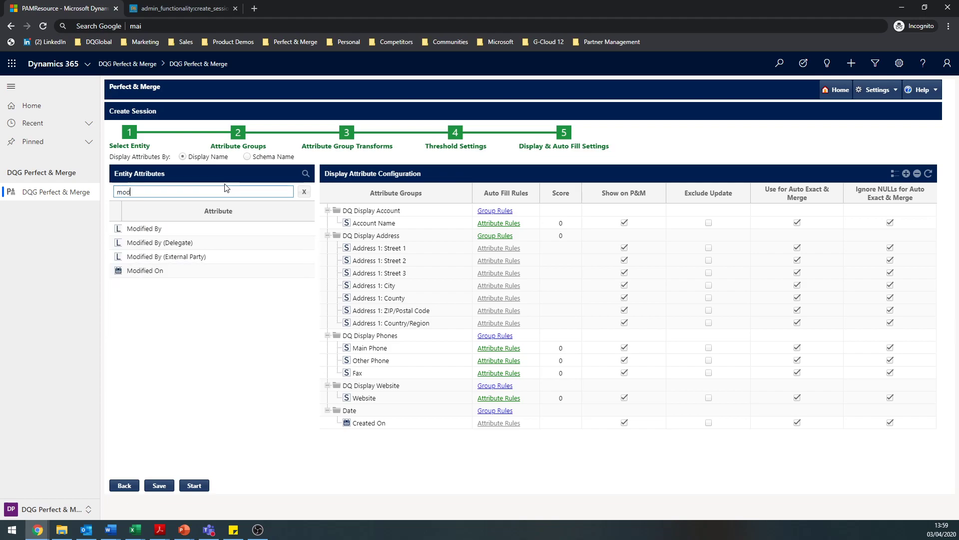
left_click_drag(175, 267, 375, 424)
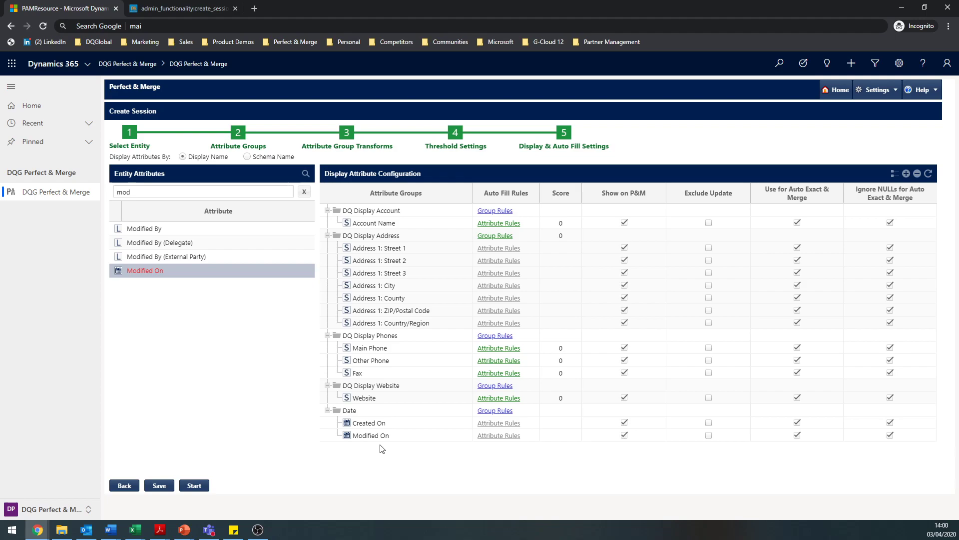
left_click(197, 485)
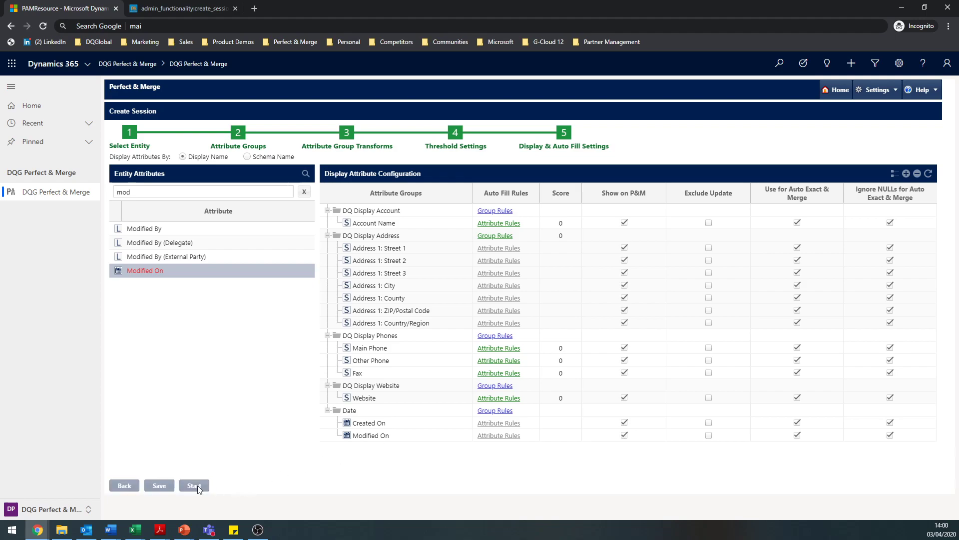